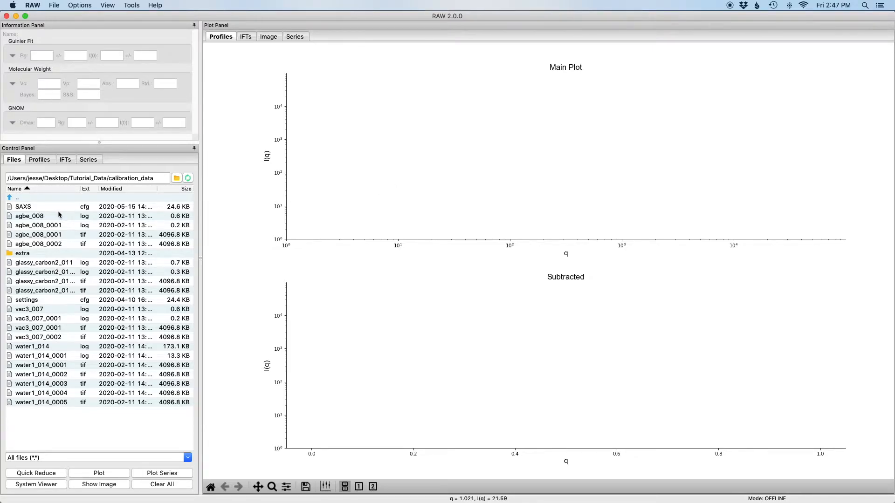
Load the settings.cfg configuration and plot the two glassy_carbon2_011 tif images.
double_click(35, 302)
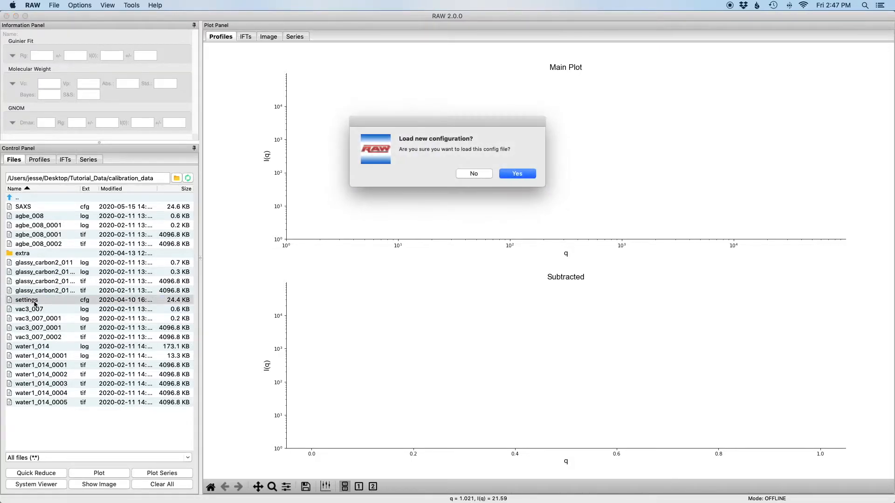
click(518, 174)
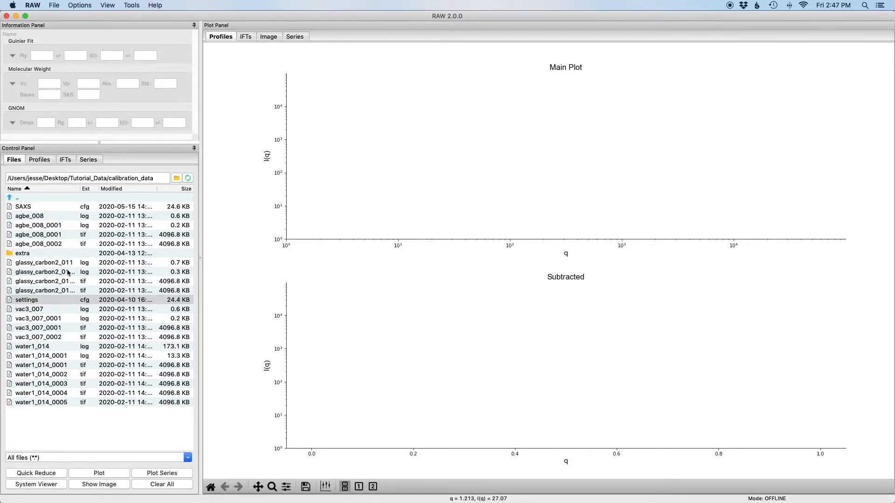
click(64, 282)
shift+click(65, 291)
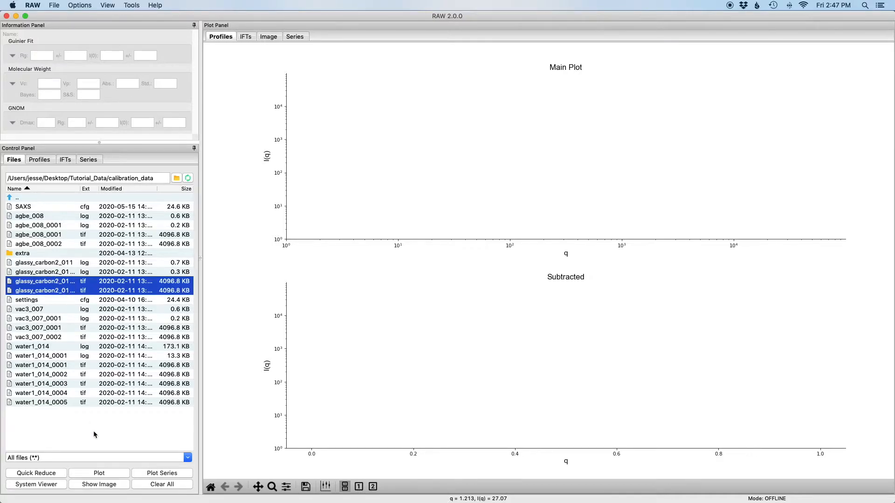
click(100, 473)
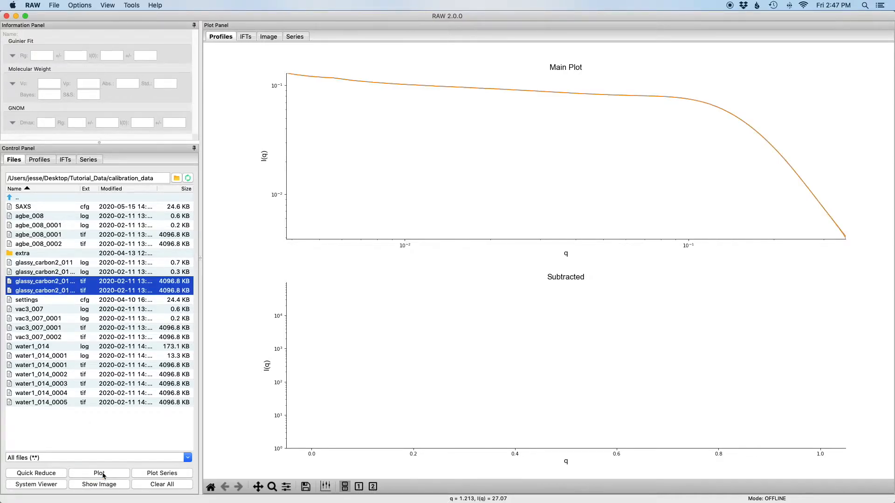
Average the glassy_carbon2_011_0001 and glassy_carbon2_011_0002 profiles, then remove the two original profiles.
click(42, 160)
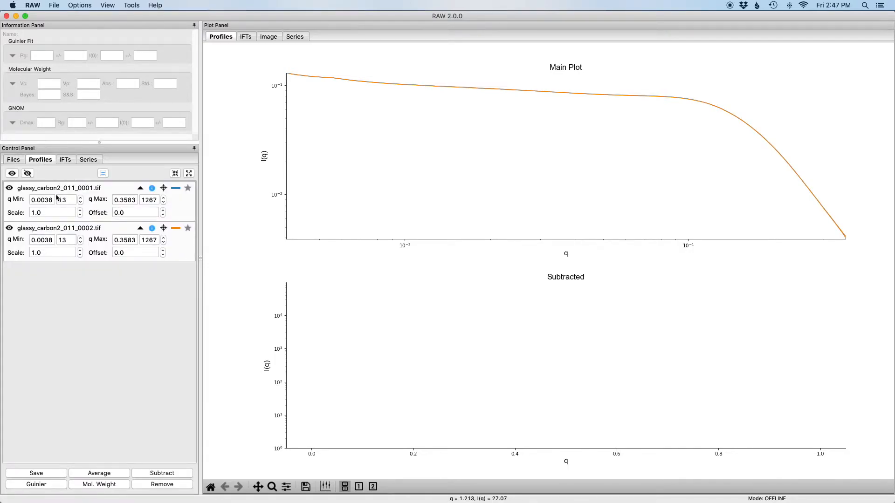
click(61, 189)
shift+click(88, 229)
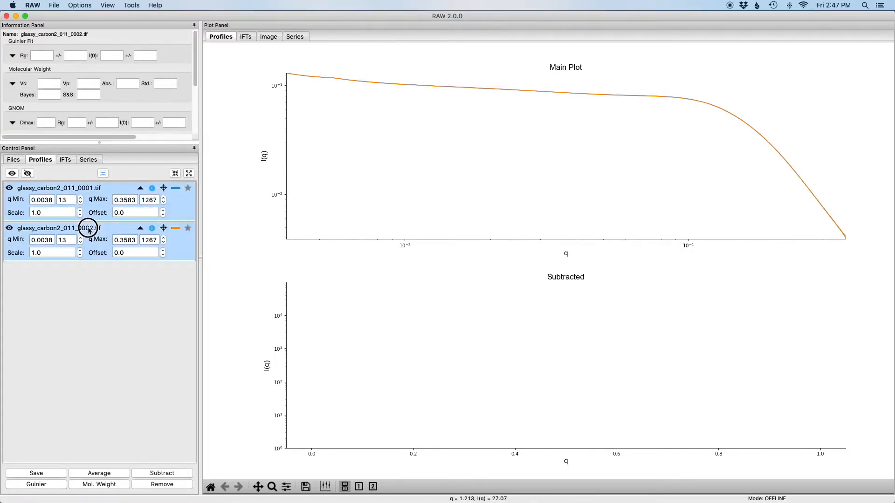
click(116, 474)
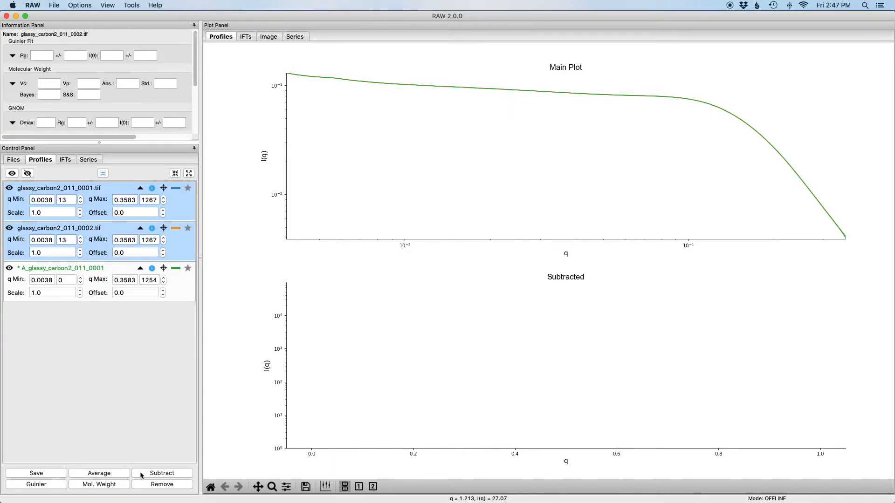
click(151, 485)
Save the averaged glassy carbon profile as A_glassy_carbon2_011_0001.dat in the calibration_data folder.
click(84, 192)
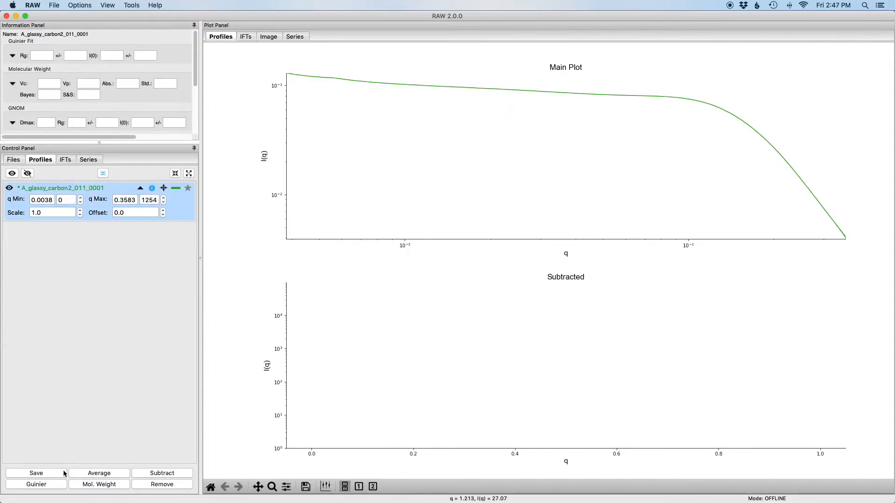
click(61, 473)
click(670, 288)
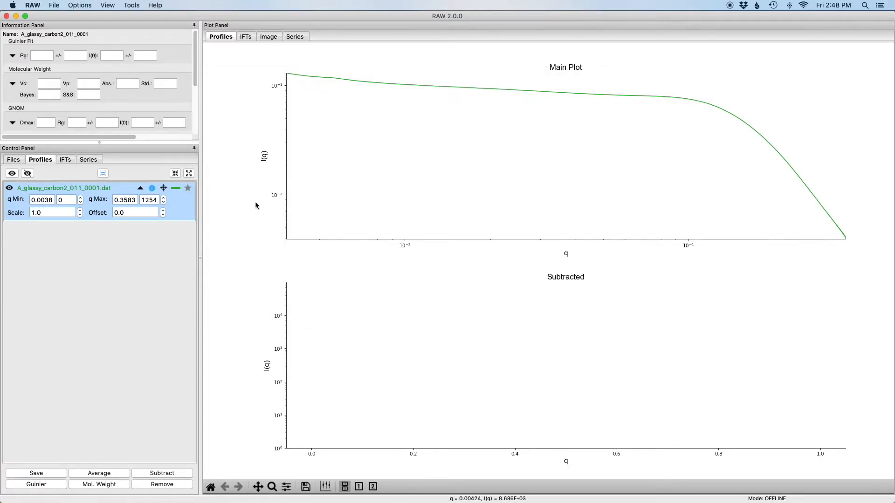
Set A_glassy_carbon2_011_0001.dat as the glassy carbon file in the Absolute Scale options.
click(81, 5)
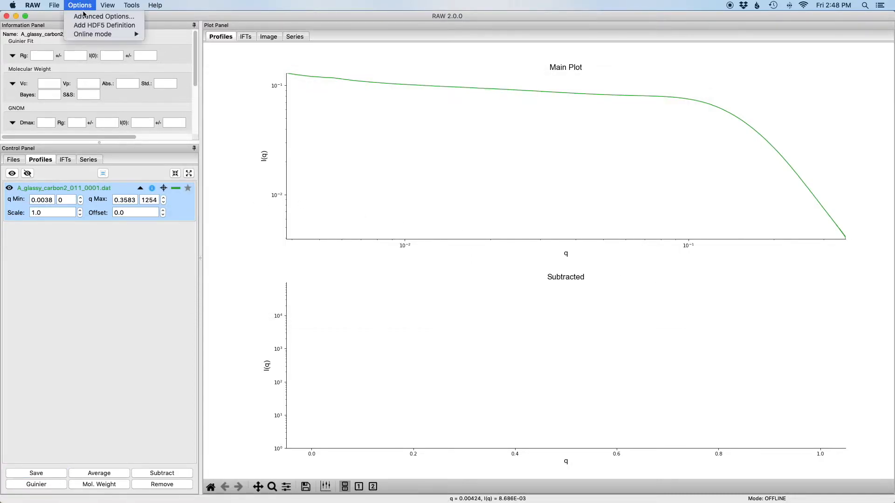
click(81, 16)
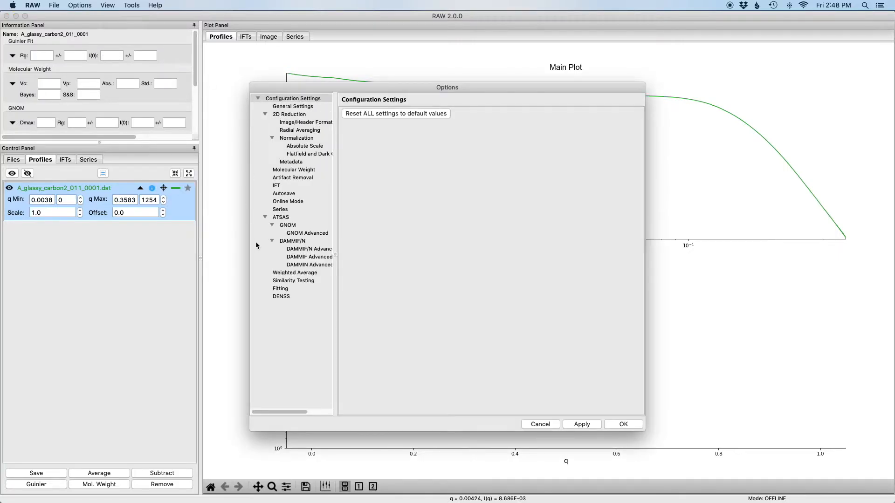
click(313, 148)
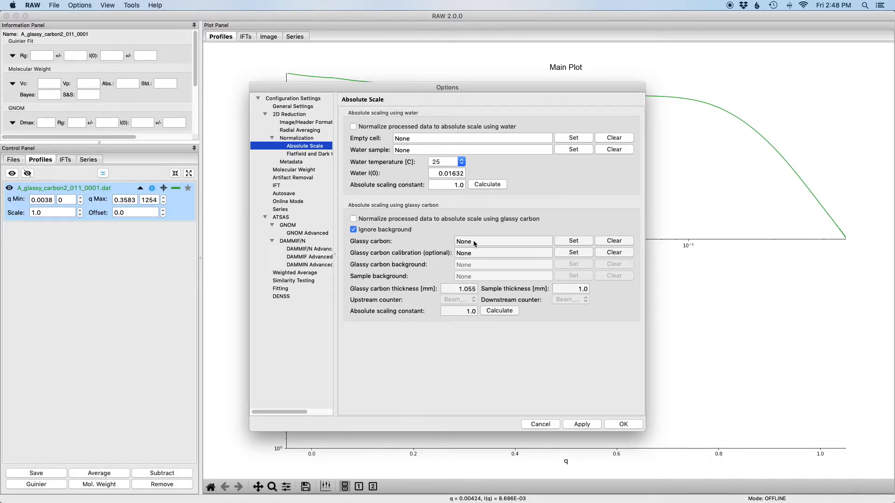
click(568, 242)
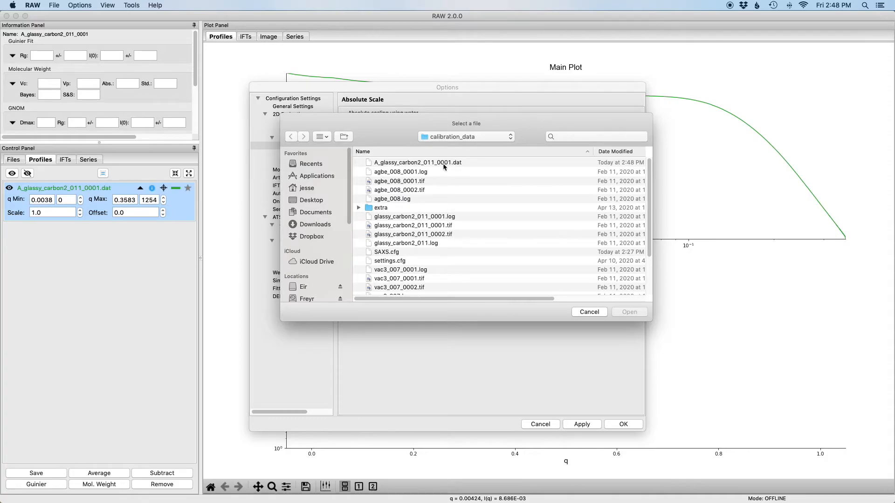
double_click(443, 164)
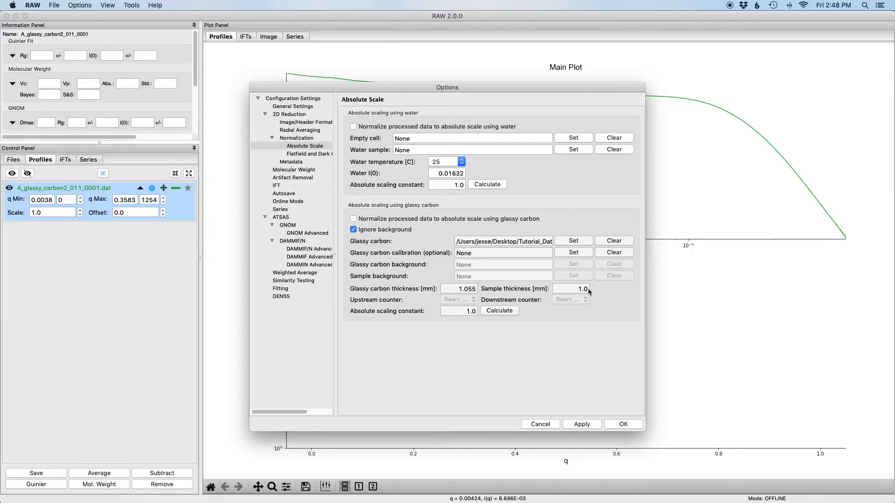
Calculate the glassy carbon absolute scaling constant and enable normalizing processed data to absolute scale using glassy carbon.
click(505, 314)
click(383, 220)
click(624, 424)
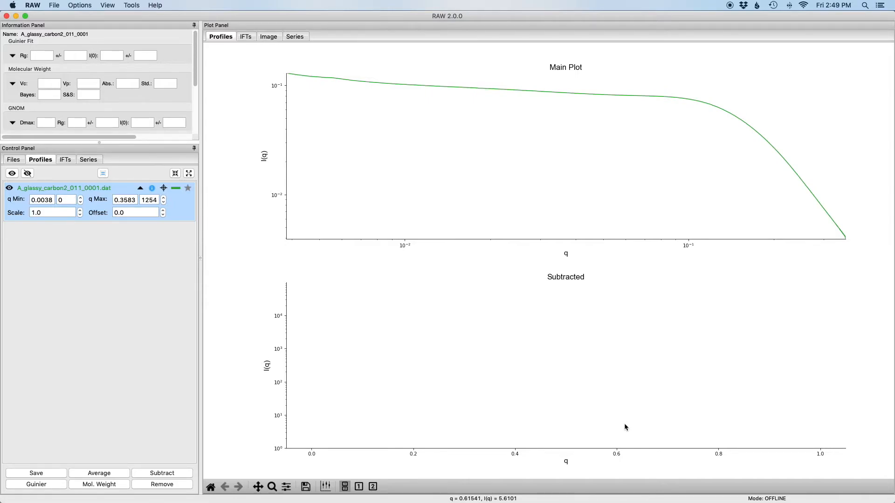
Load the SAXS.cfg configuration from the extra subfolder of calibration_data.
click(14, 160)
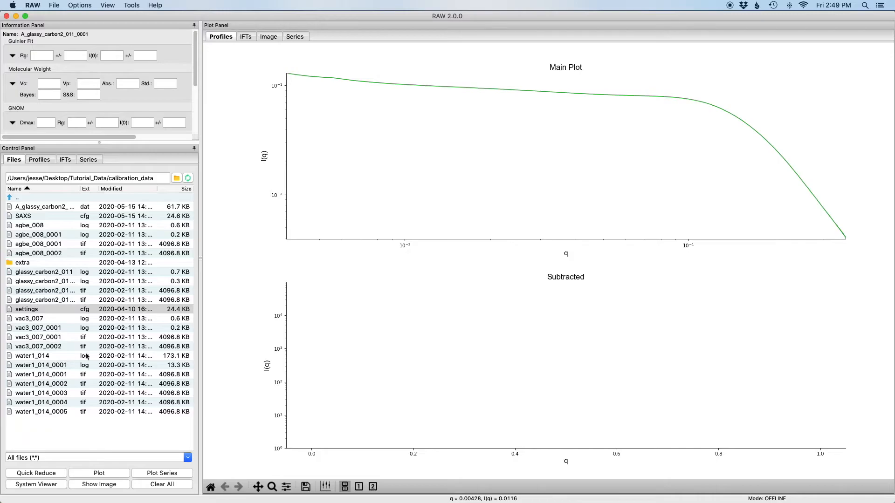
double_click(26, 264)
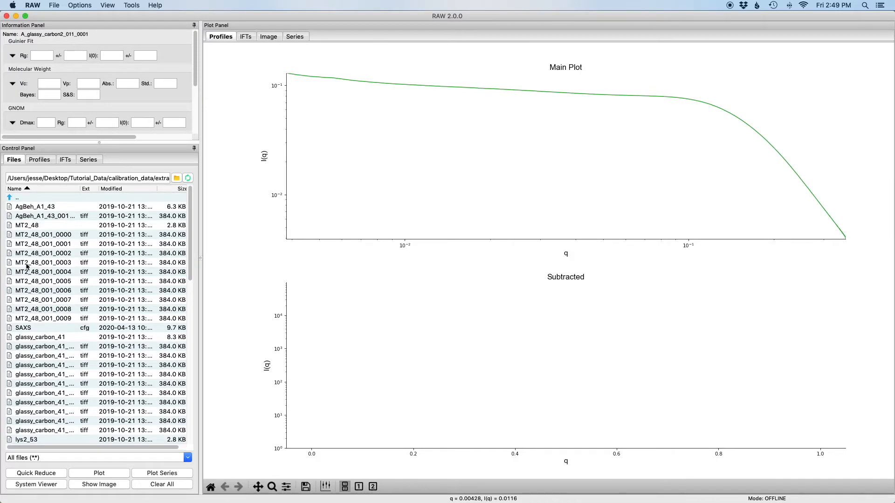
double_click(33, 327)
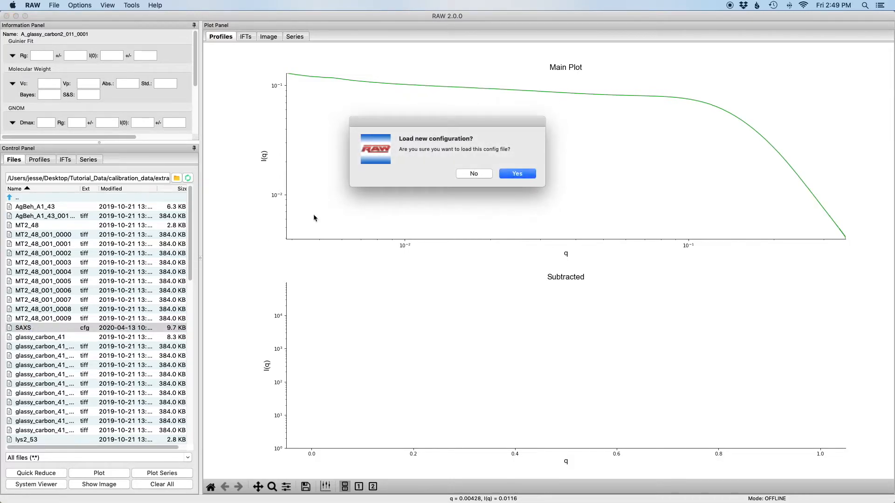
click(517, 173)
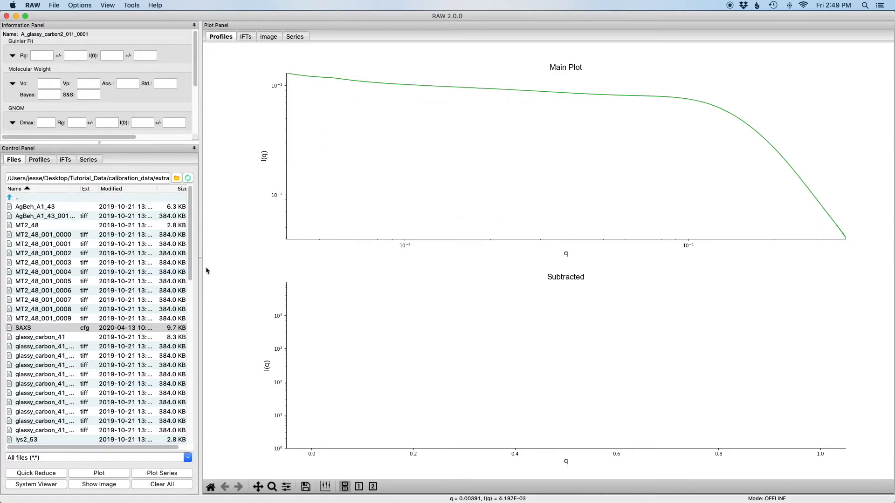
Delete the I3/200000 expression from the normalization list, check the Absolute Scale options, and accept the changes.
click(79, 5)
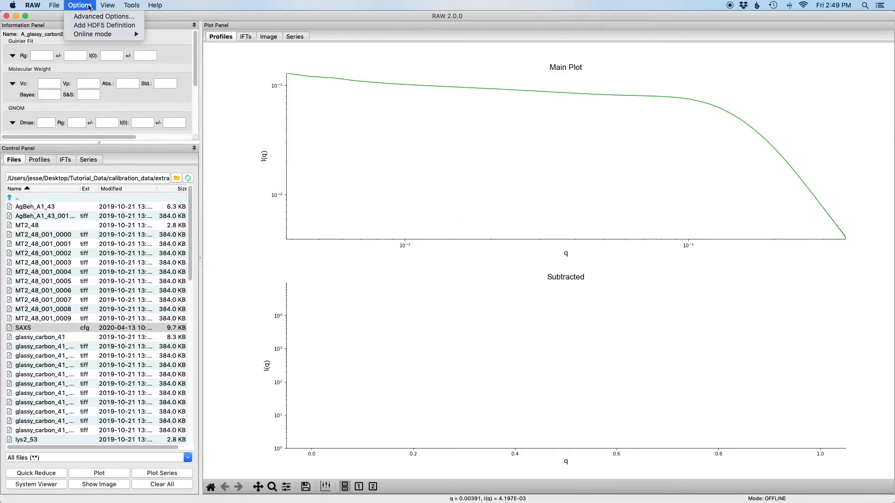
click(89, 17)
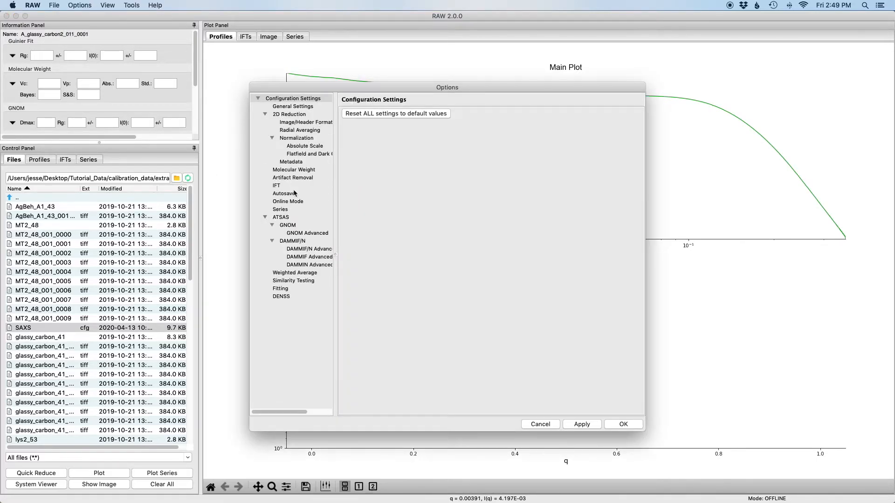
click(310, 140)
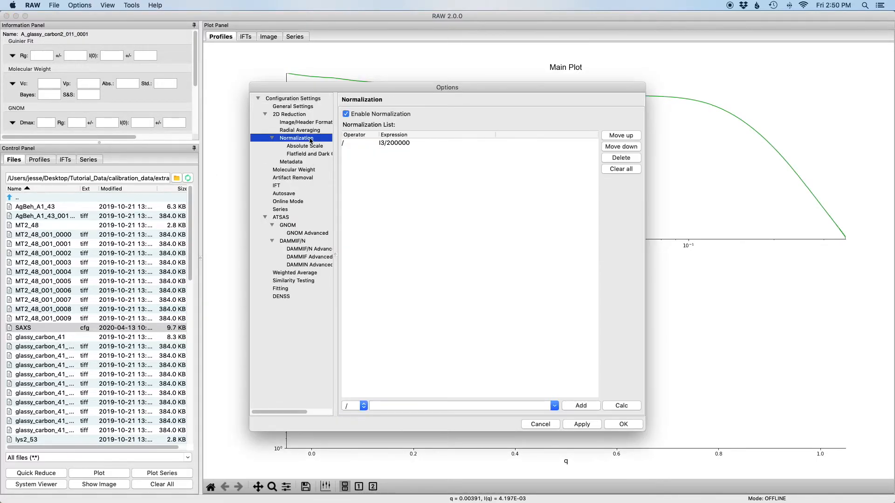
click(415, 143)
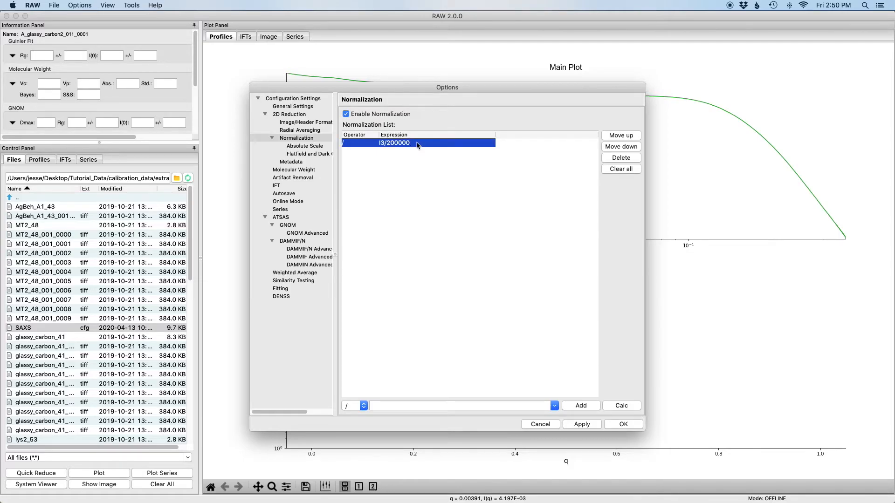
click(623, 158)
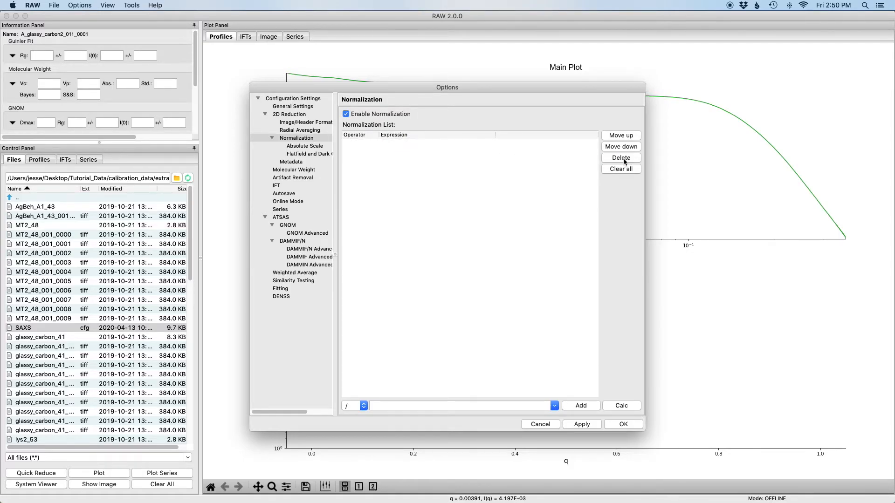
click(309, 147)
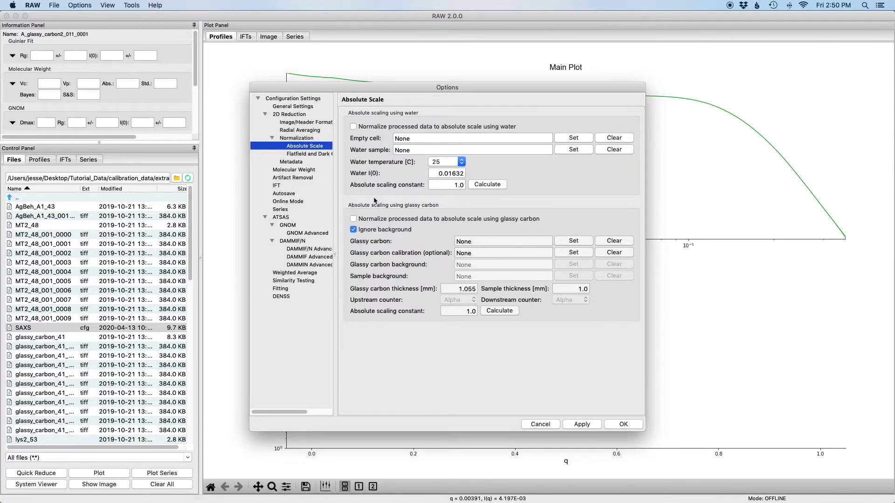
click(624, 424)
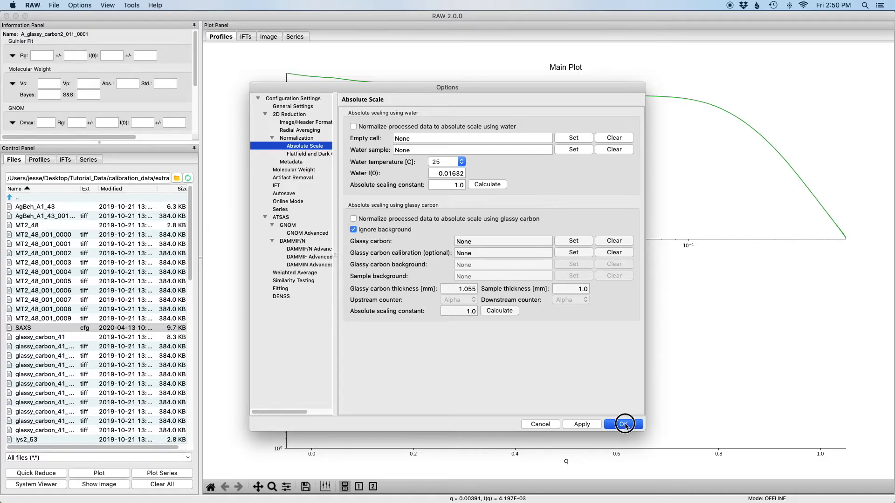
Plot only the first glassy_carbon_41 tiff image, glassy_carbon_41_001_0000.
click(67, 349)
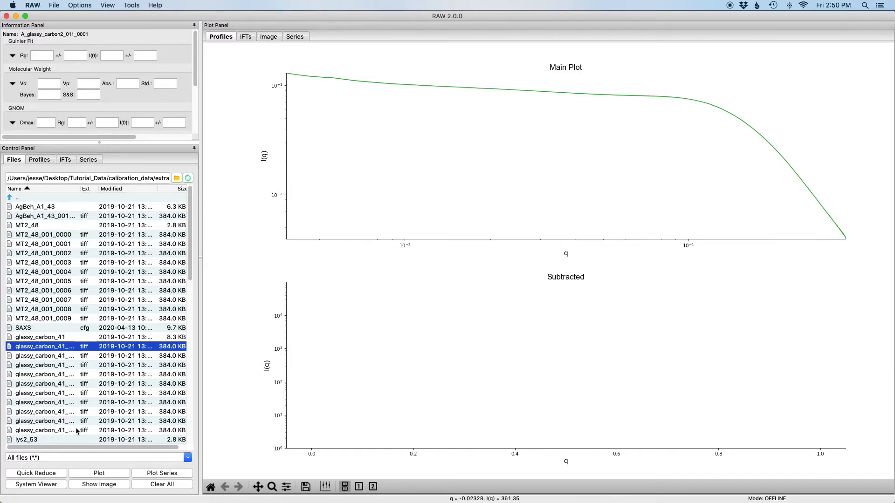
shift+click(76, 428)
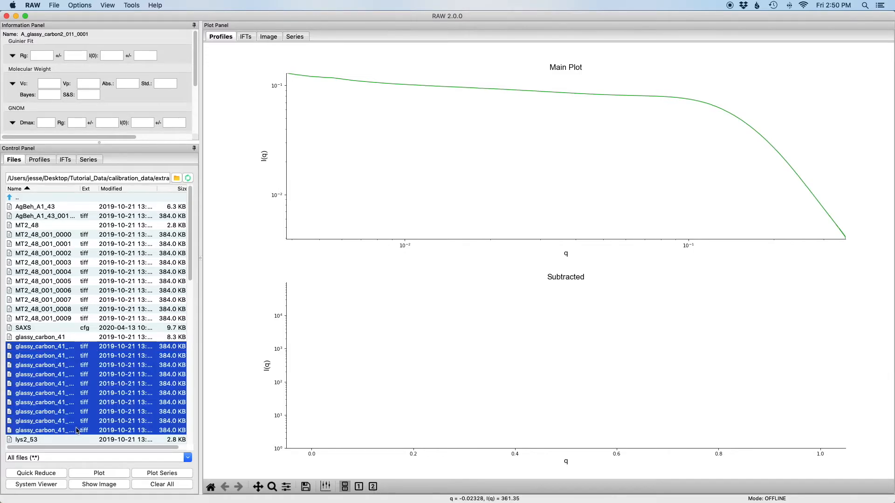
click(74, 348)
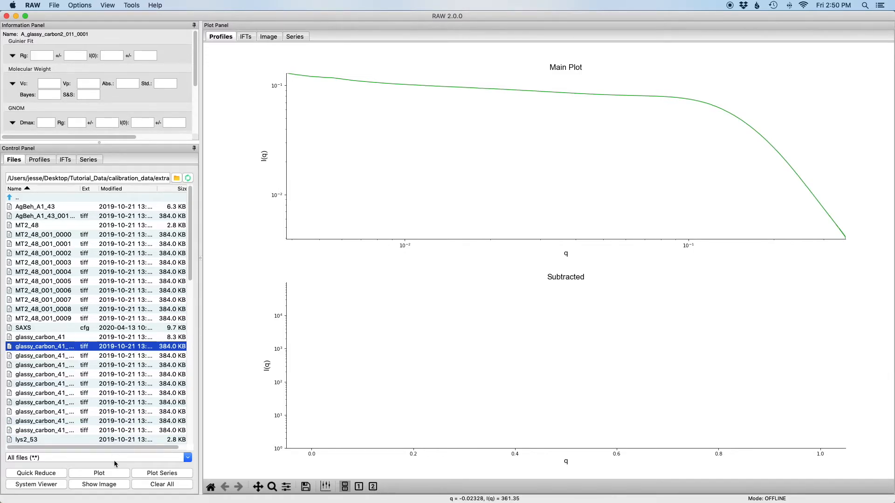
click(105, 472)
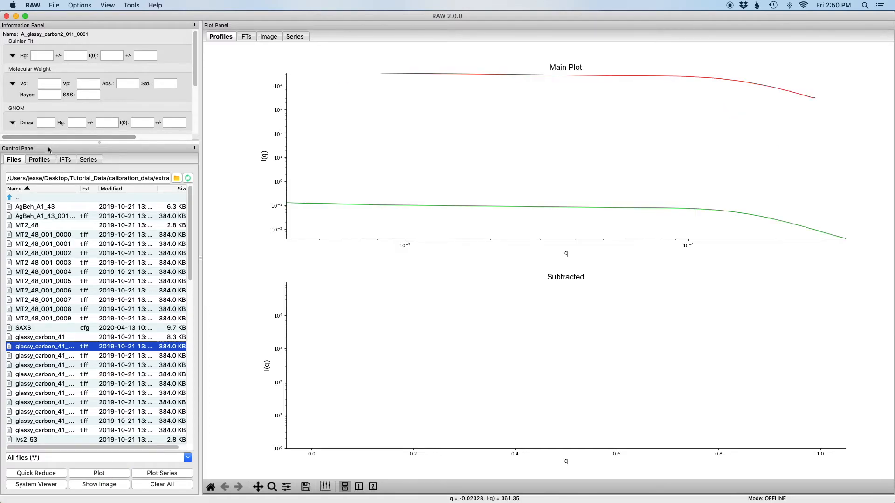
Remove the A_glassy_carbon2_011_0001.dat profile and save the remaining profile as glassy_carbon_41_001_0000.dat.
click(45, 160)
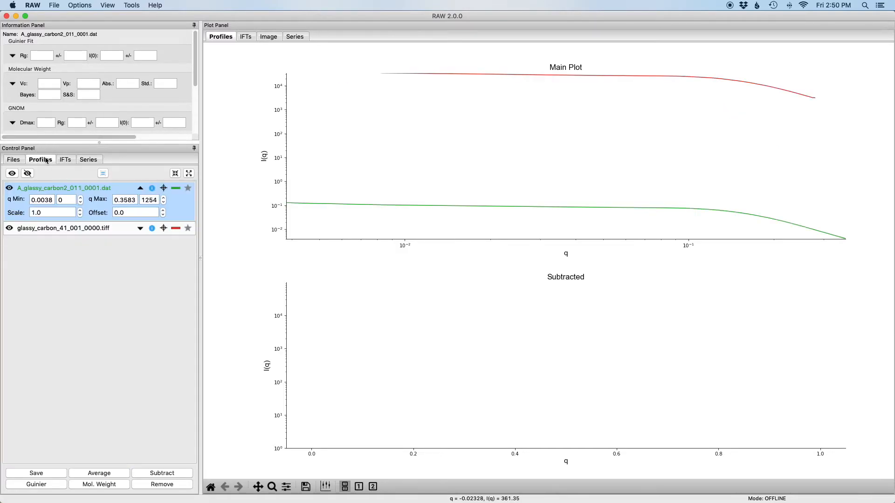
click(166, 486)
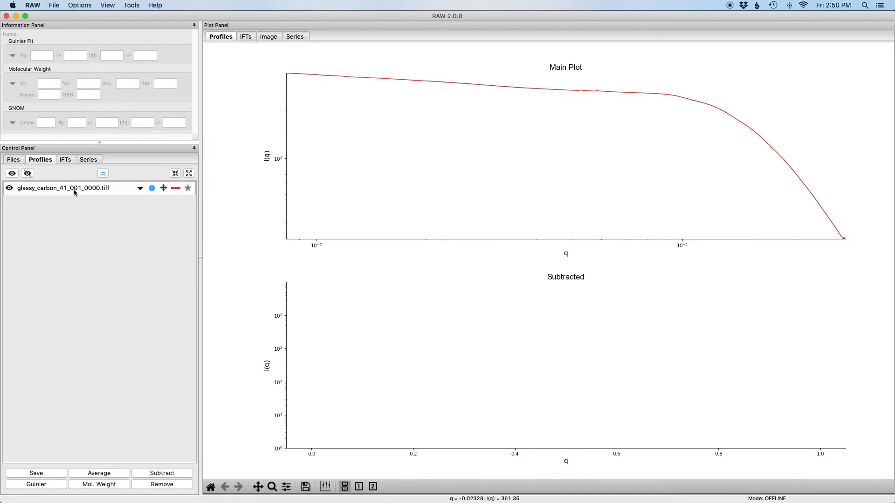
click(75, 192)
click(47, 474)
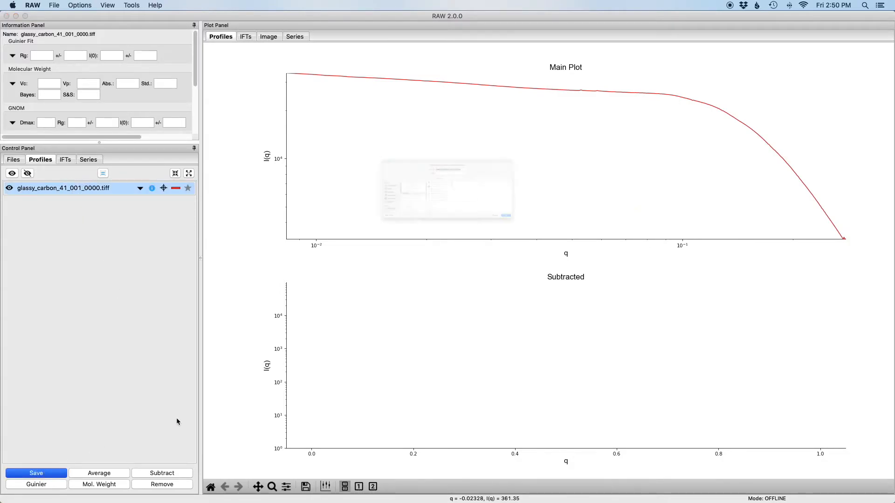
click(667, 289)
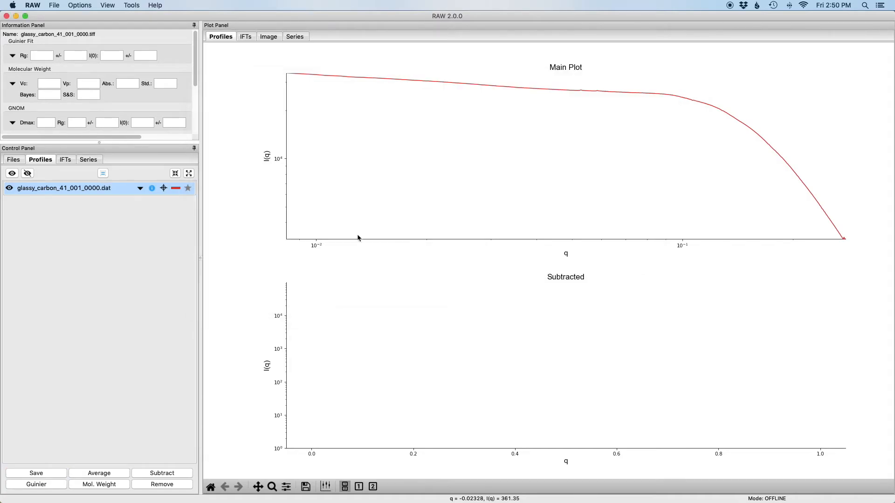
Plot the first vac_37 image, vac_37_001_0000, and the first MT2_48 image, MT2_48_001_0000.
click(15, 160)
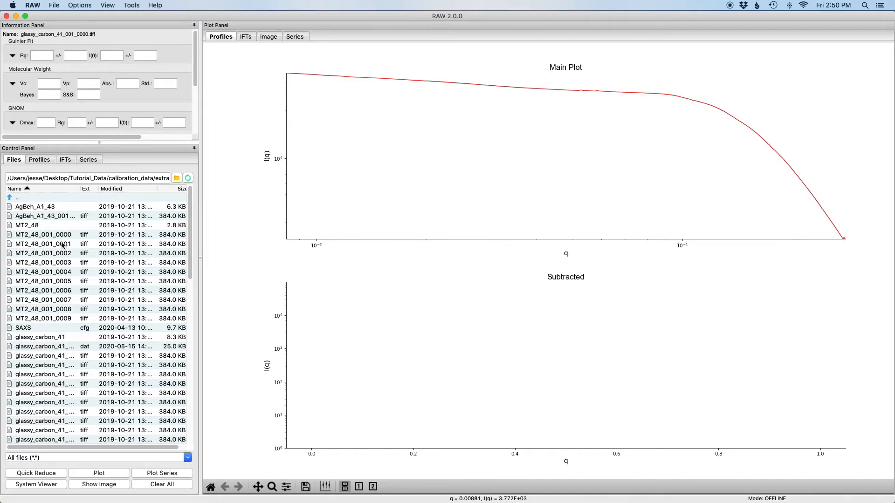
scroll(70, 366, down, 6)
scroll(56, 356, down, 8)
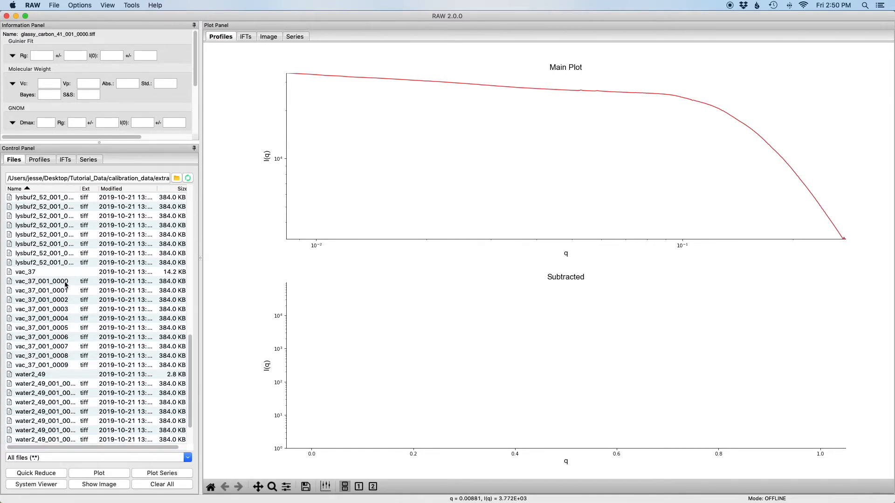
double_click(65, 282)
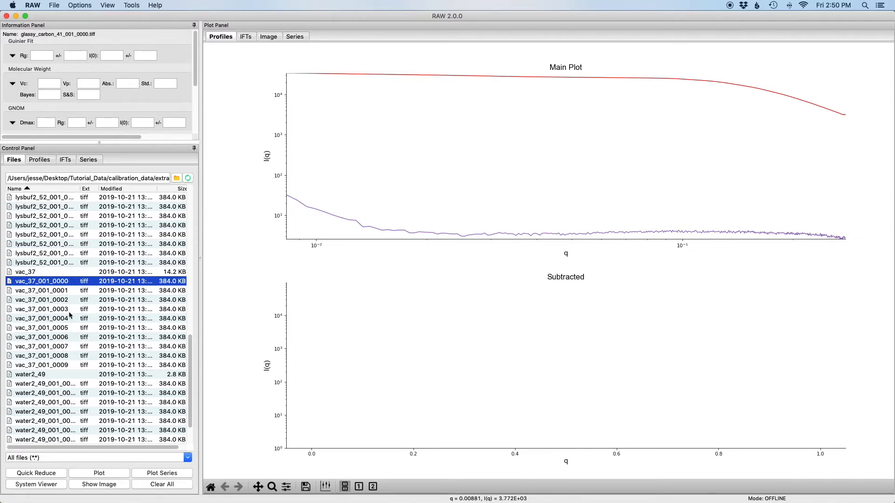
scroll(82, 322, up, 15)
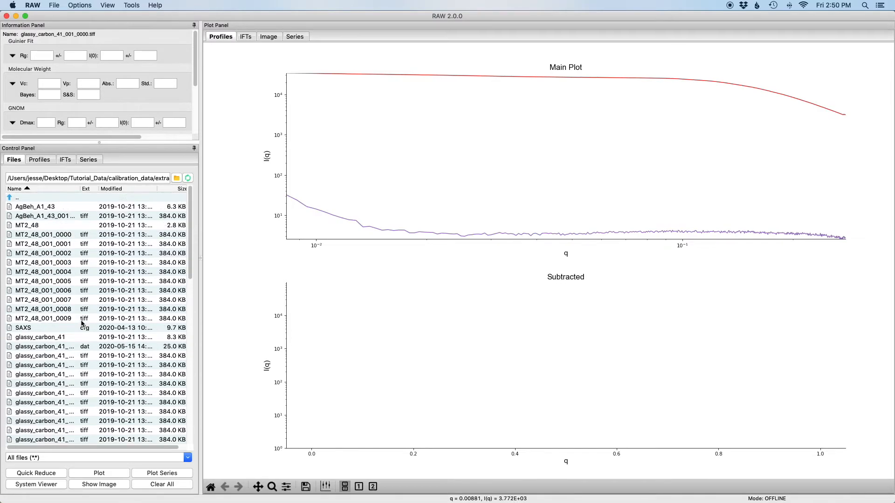
double_click(62, 237)
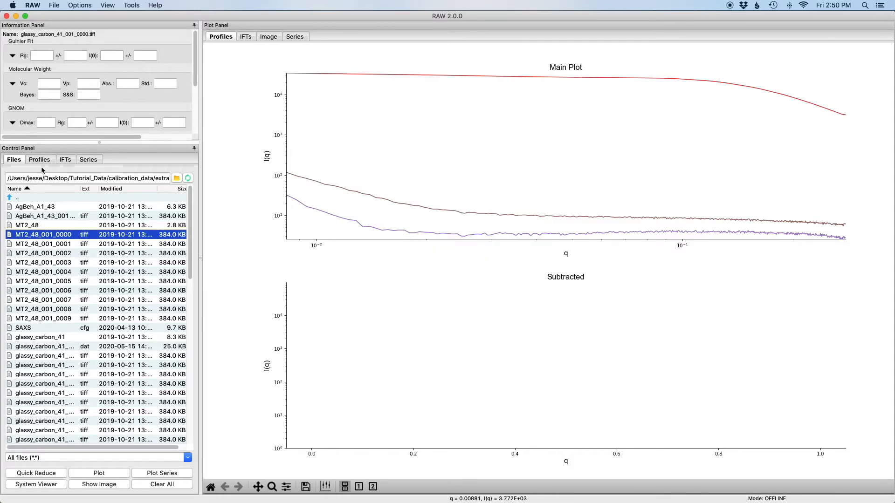
Save the vac_37_001_0000 and MT2_48_001_0000 profiles together as .dat files in the extra folder.
click(43, 160)
click(70, 202)
shift+click(70, 216)
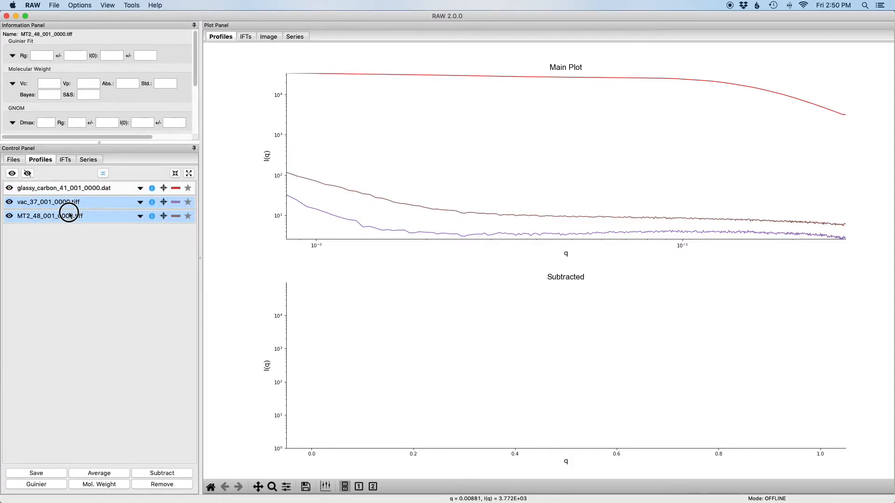
click(43, 473)
click(612, 281)
In the Absolute Scale options, turn off Ignore background and set glassy_carbon_41_001_0000.dat as the glassy carbon file.
click(80, 5)
click(93, 14)
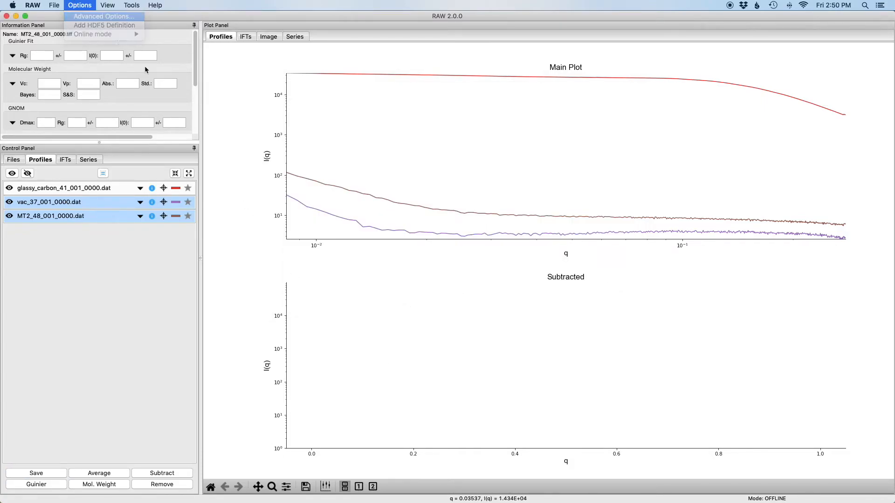
click(314, 147)
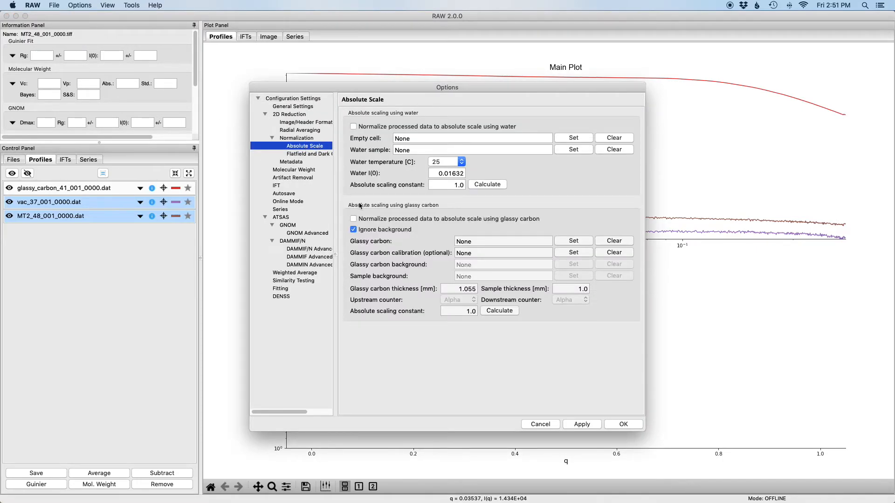
click(353, 230)
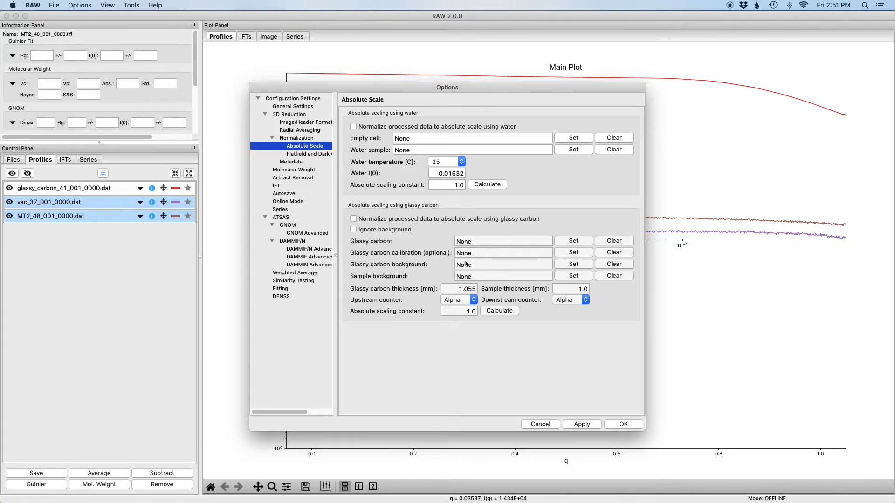
click(573, 242)
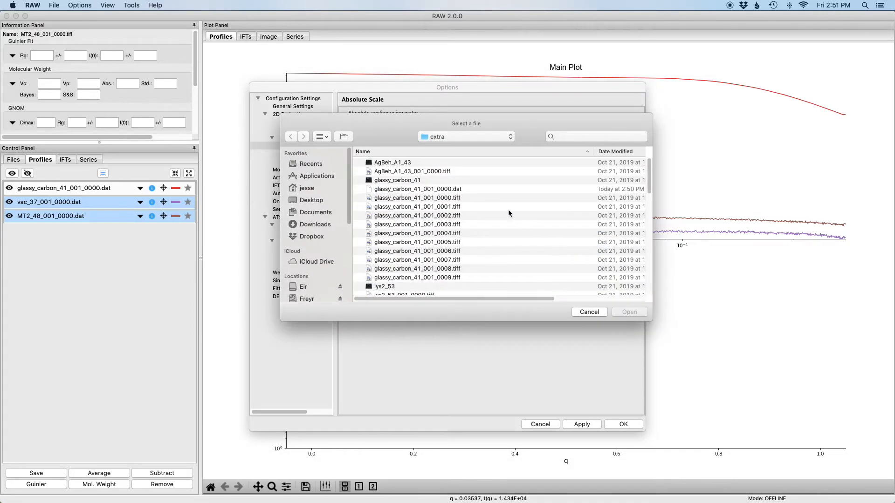
double_click(438, 189)
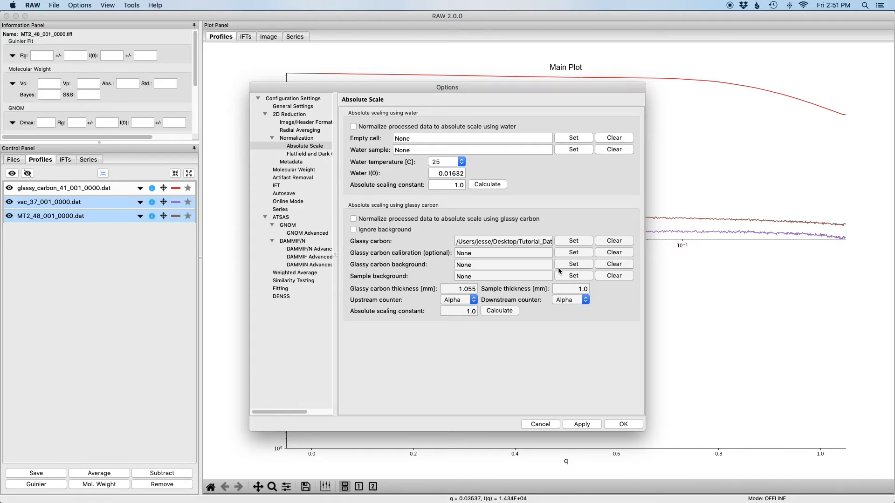
Set vac_37_001_0000.dat as the glassy carbon background and MT2_48_001_0000.dat as the sample background.
click(573, 263)
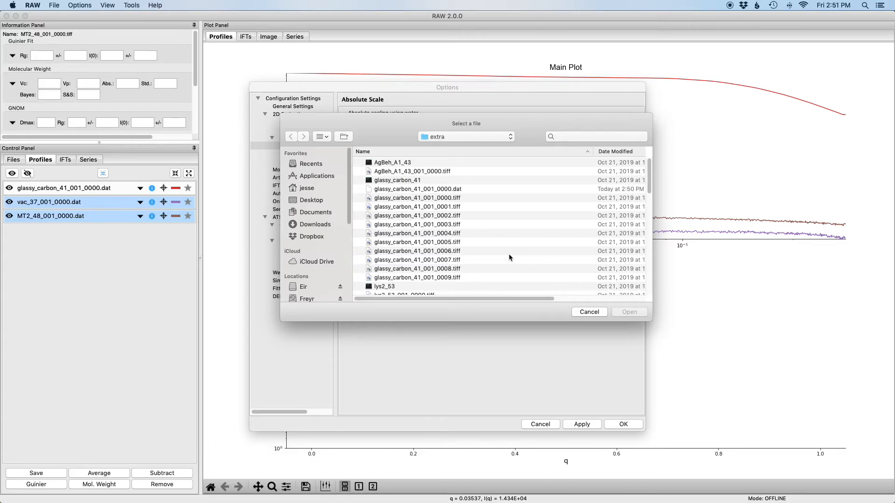
scroll(492, 253, down, 10)
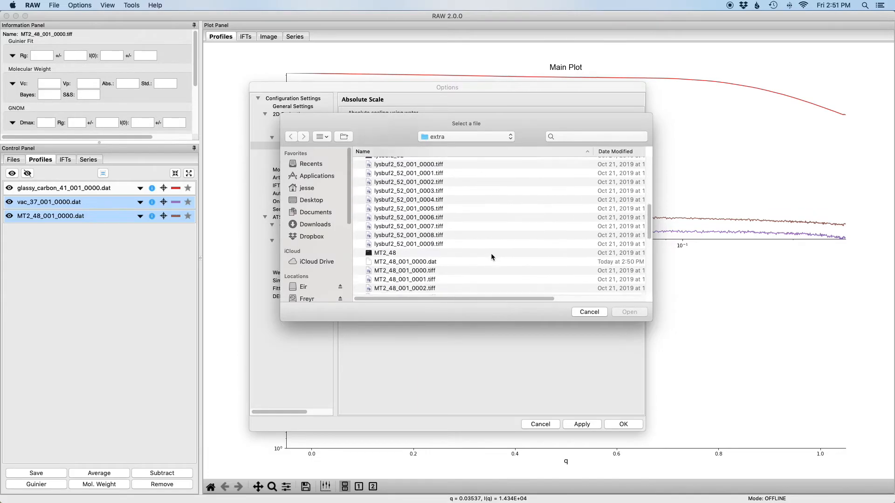
scroll(490, 253, down, 6)
click(424, 203)
double_click(424, 203)
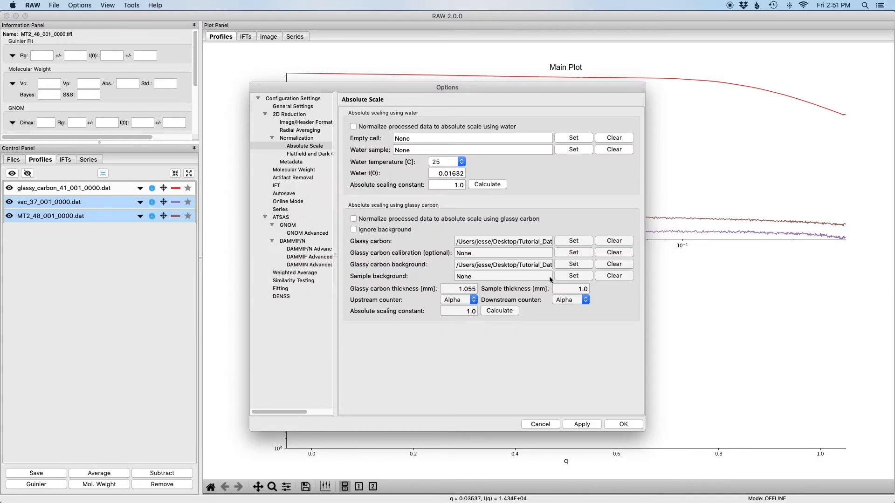
click(566, 276)
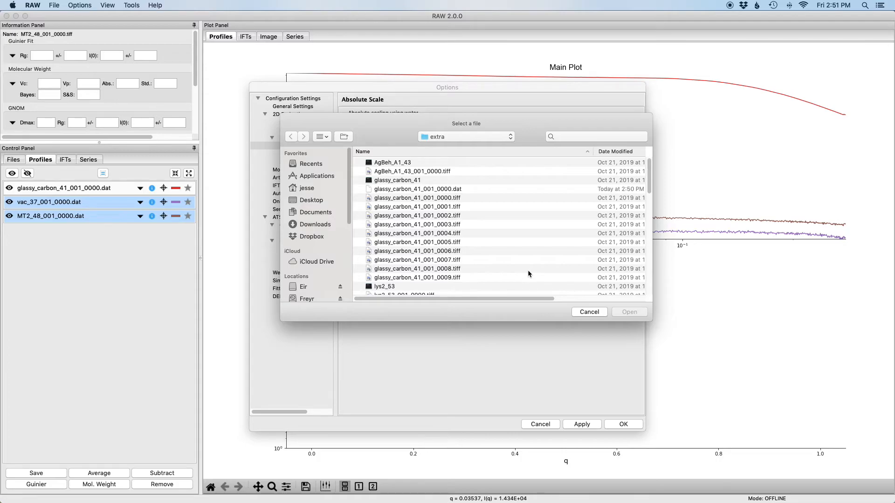
scroll(463, 266, down, 10)
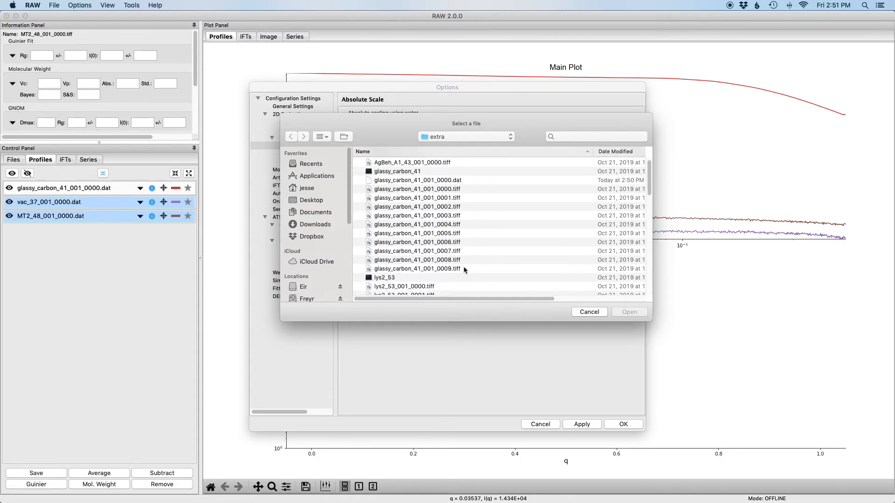
double_click(436, 167)
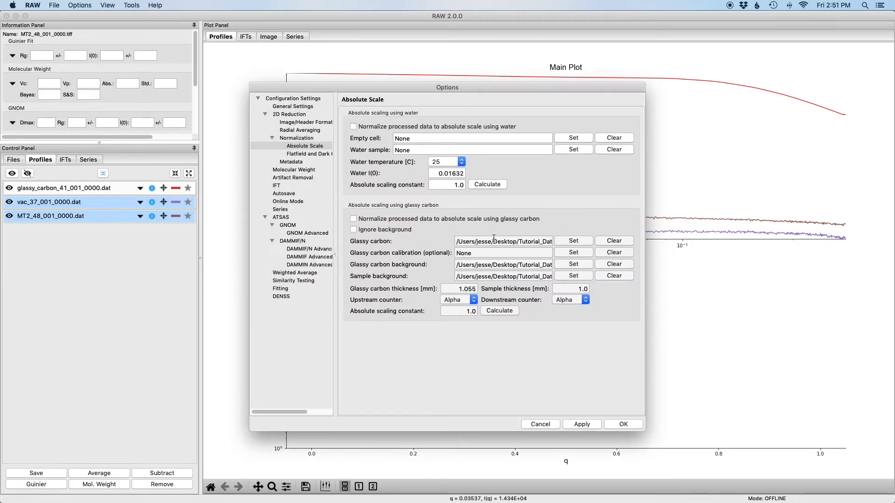
Set the sample thickness to 1.5 mm, the upstream counter to I1 and the downstream counter to I3.
click(586, 288)
key(BackSpace)
text(5)
click(466, 301)
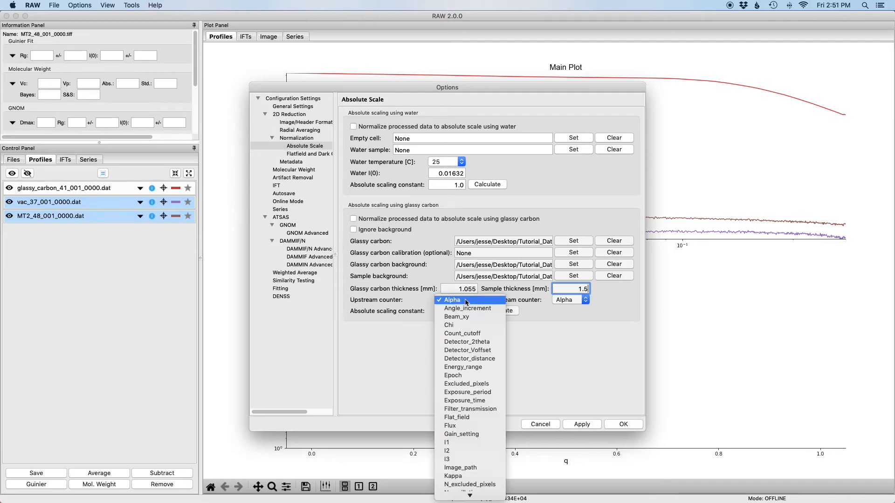
click(458, 443)
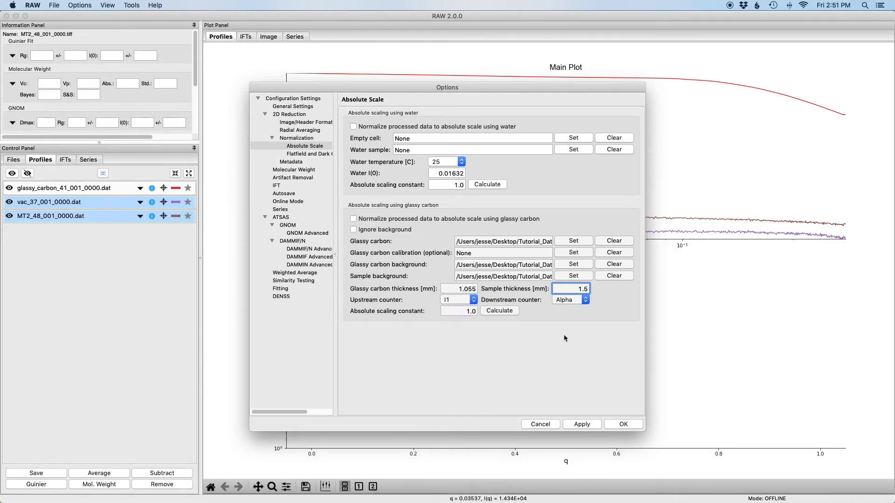
click(569, 300)
click(573, 459)
Calculate the glassy carbon absolute scaling constant, enable normalization to absolute scale using glassy carbon, and accept the options.
click(490, 312)
click(353, 219)
click(625, 425)
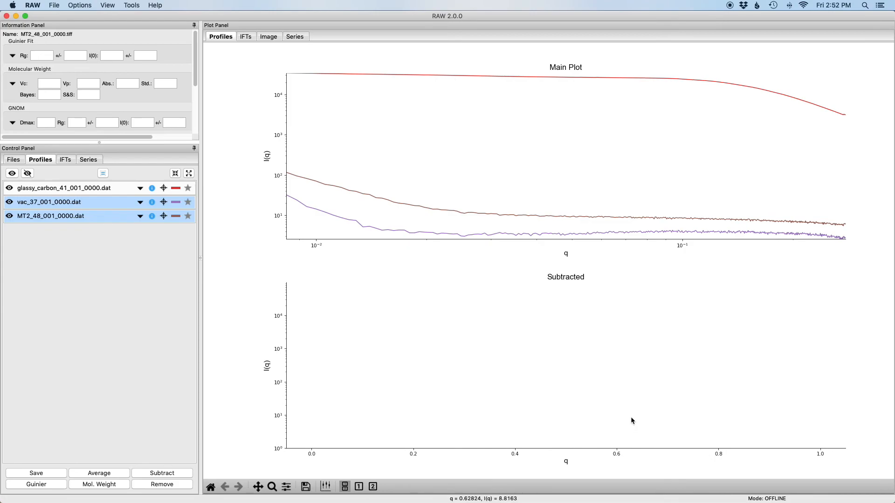